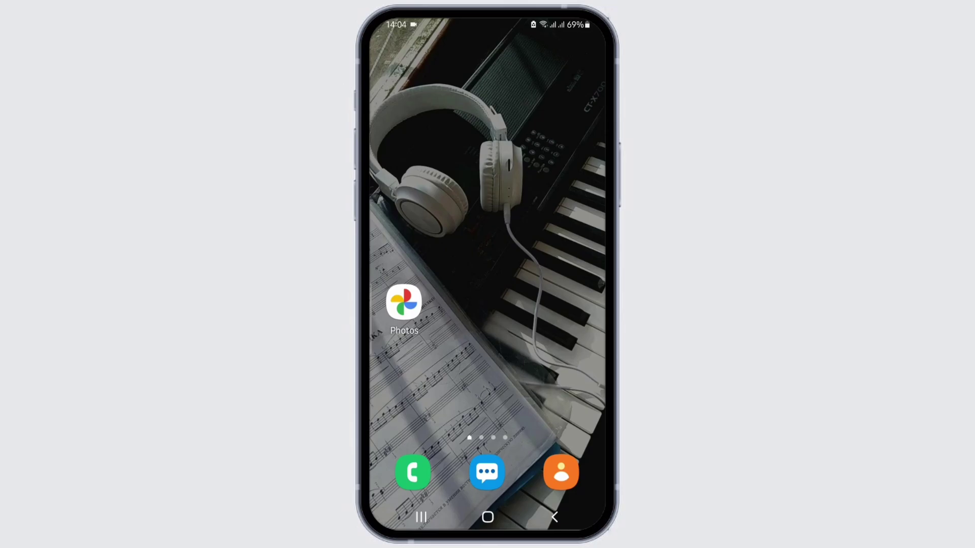
Launch Google Photos and reach the Sun, 2 Jun sunset photos in the timeline.
click(389, 404)
click(403, 304)
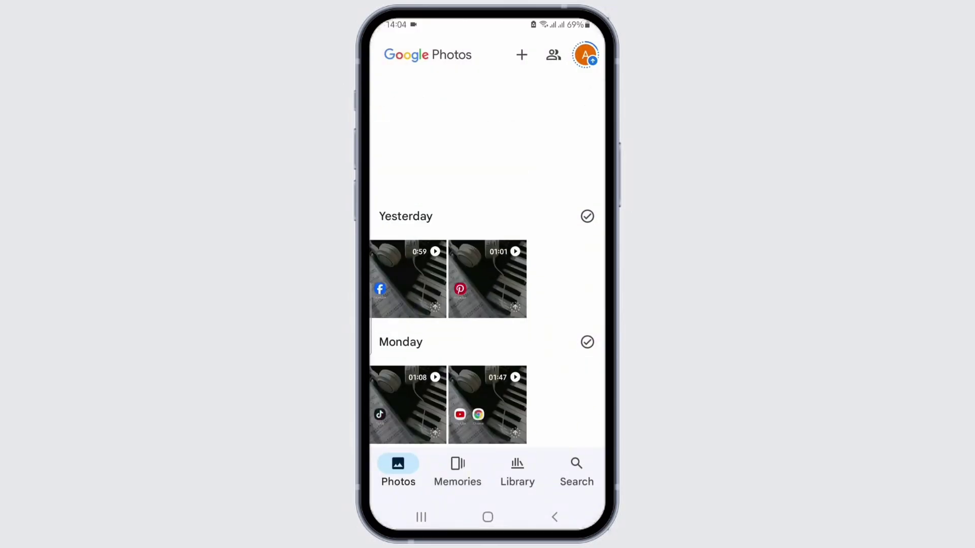
scroll(487, 238, down, 5)
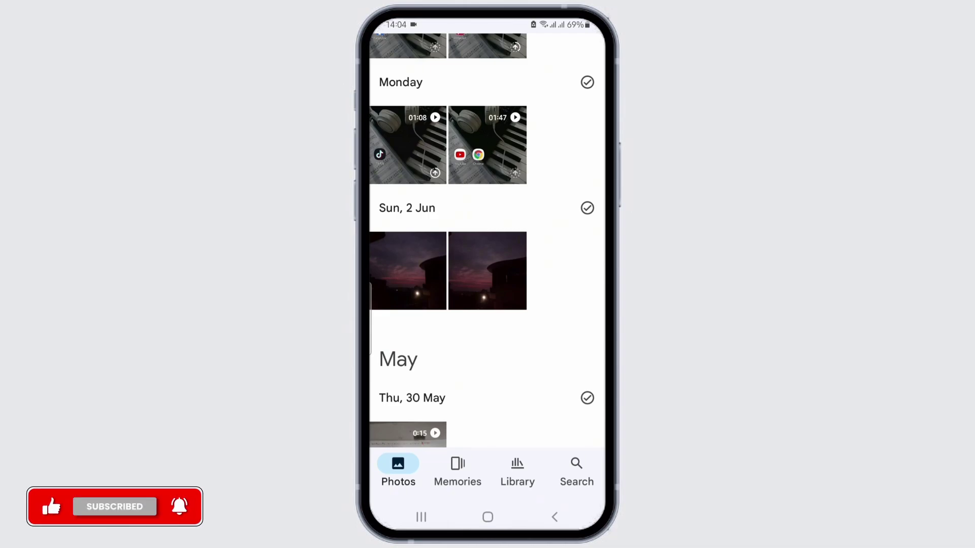
Move the first Sun, 2 Jun sunset photo to the bin and return to the grid.
click(409, 289)
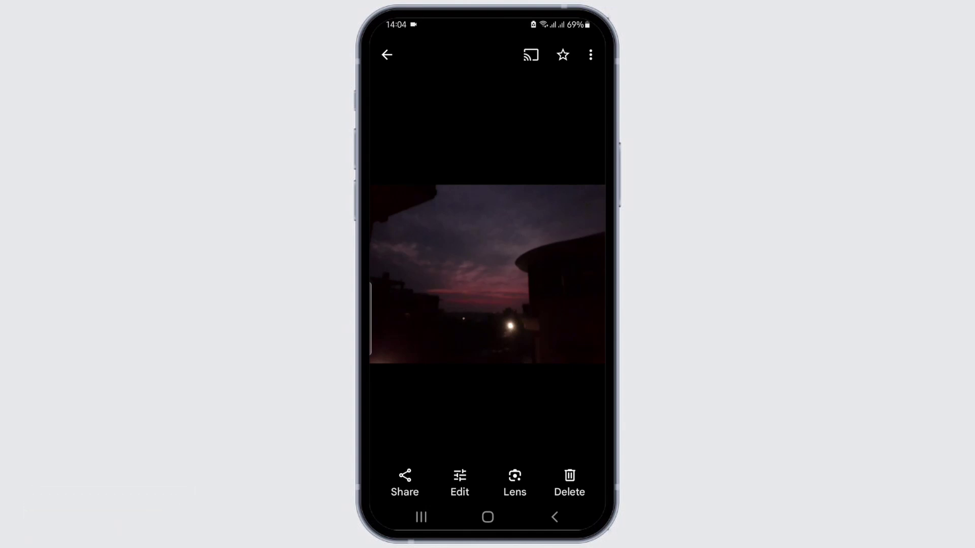
click(570, 484)
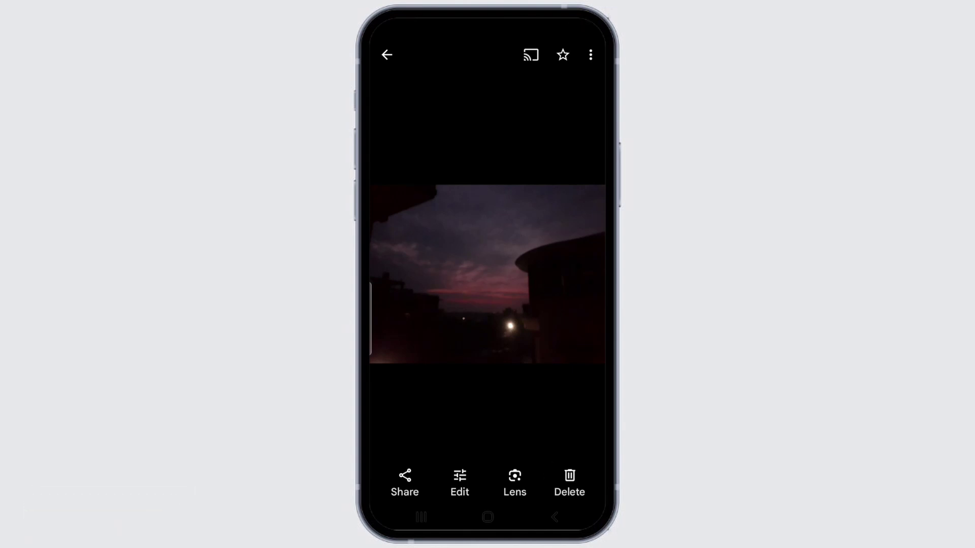
click(531, 466)
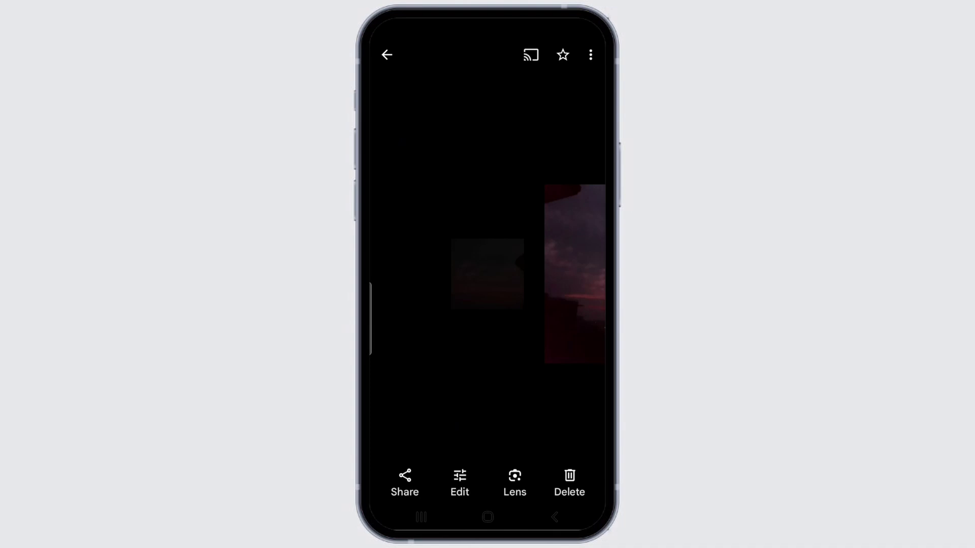
click(555, 517)
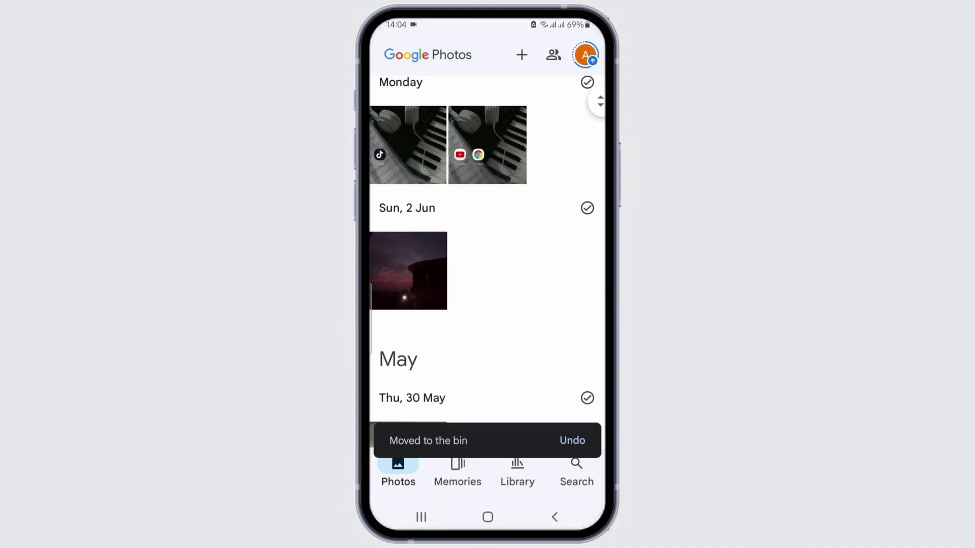
scroll(487, 267, up, 3)
scroll(559, 272, down, 1)
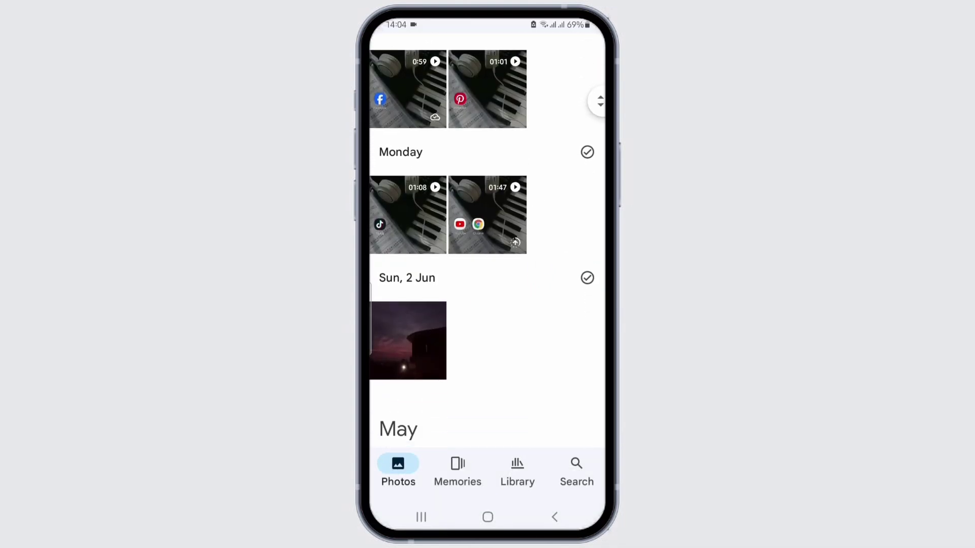